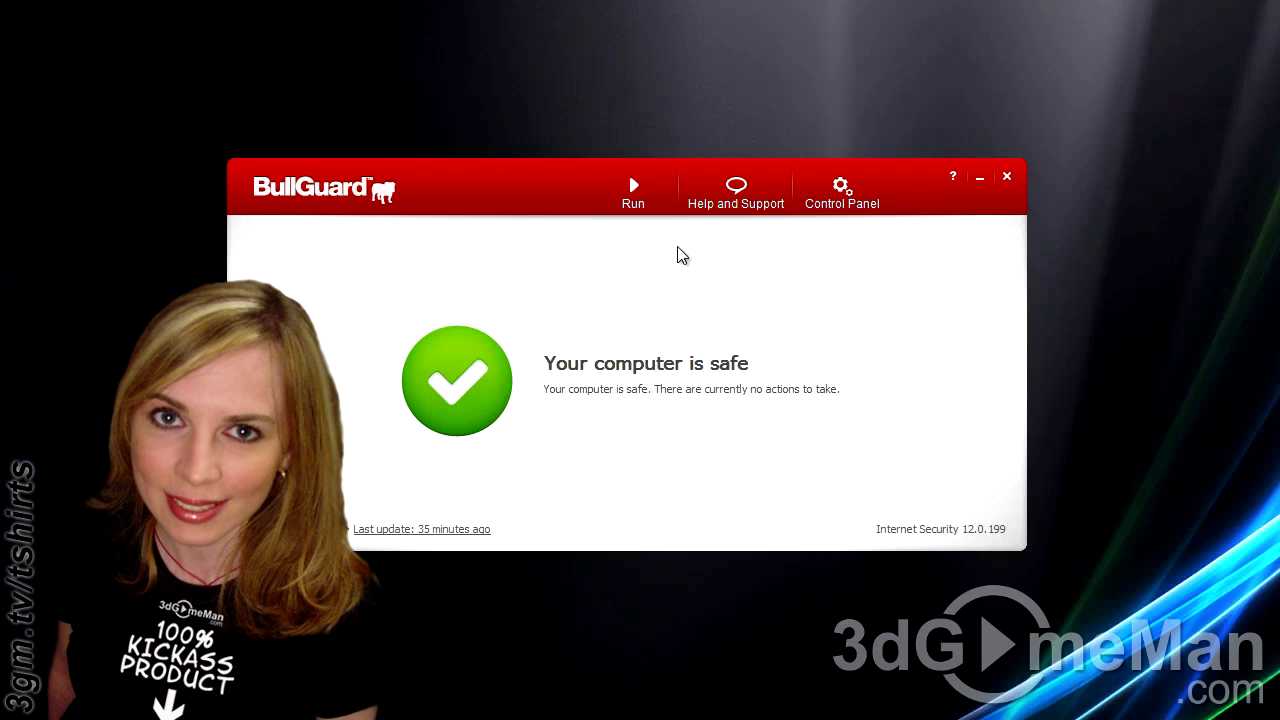
# Look over the Run tasks and the Help and Support options, and bring up the Control Panel overview.
pyautogui.click(635, 195)
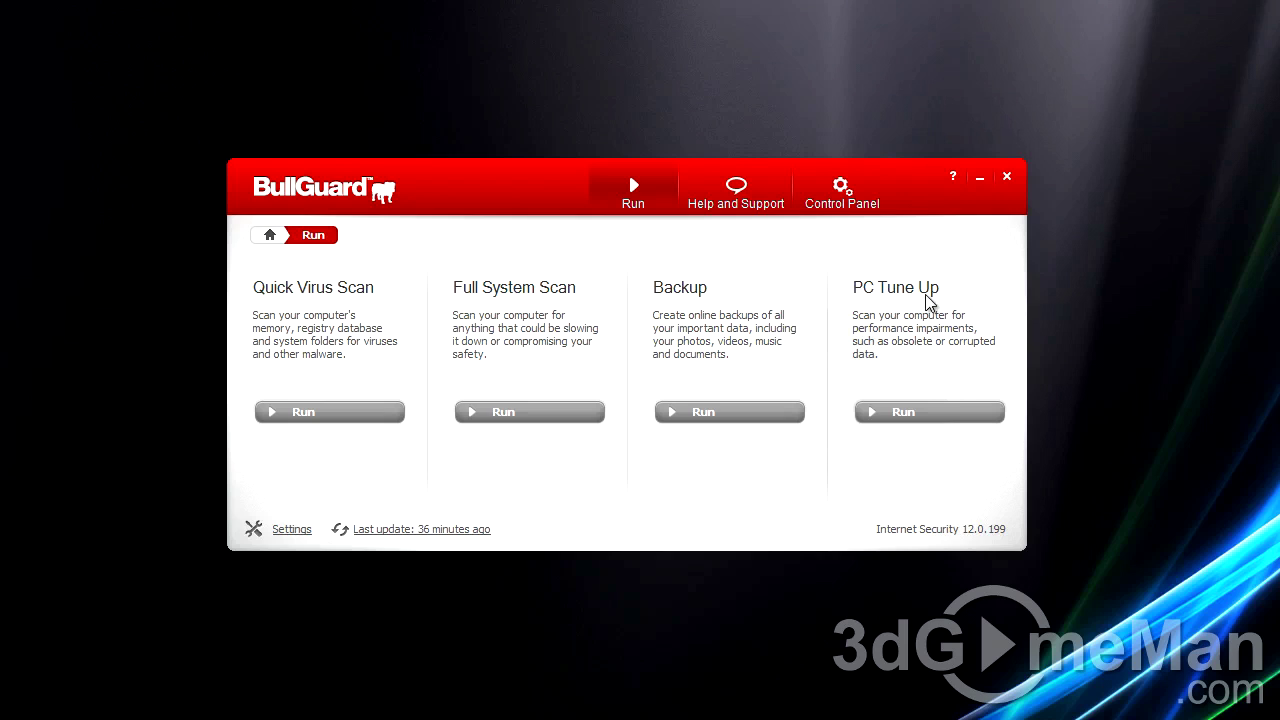
pyautogui.click(742, 205)
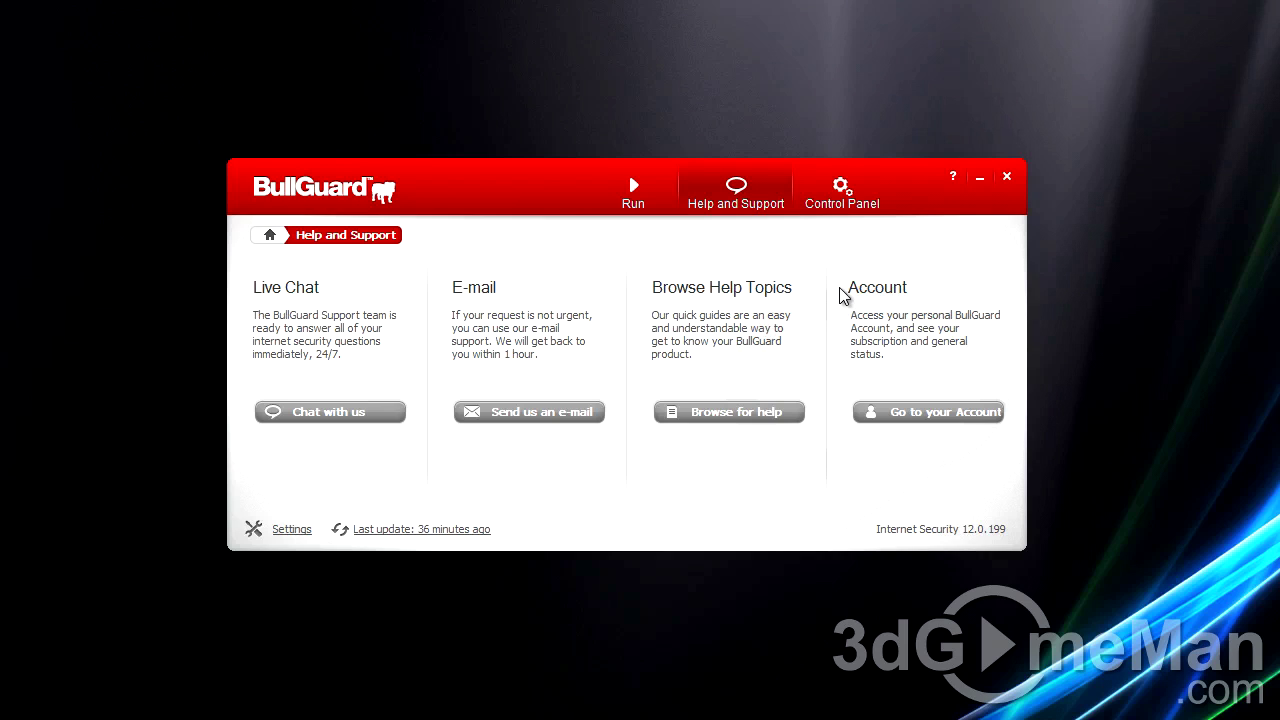
pyautogui.click(829, 200)
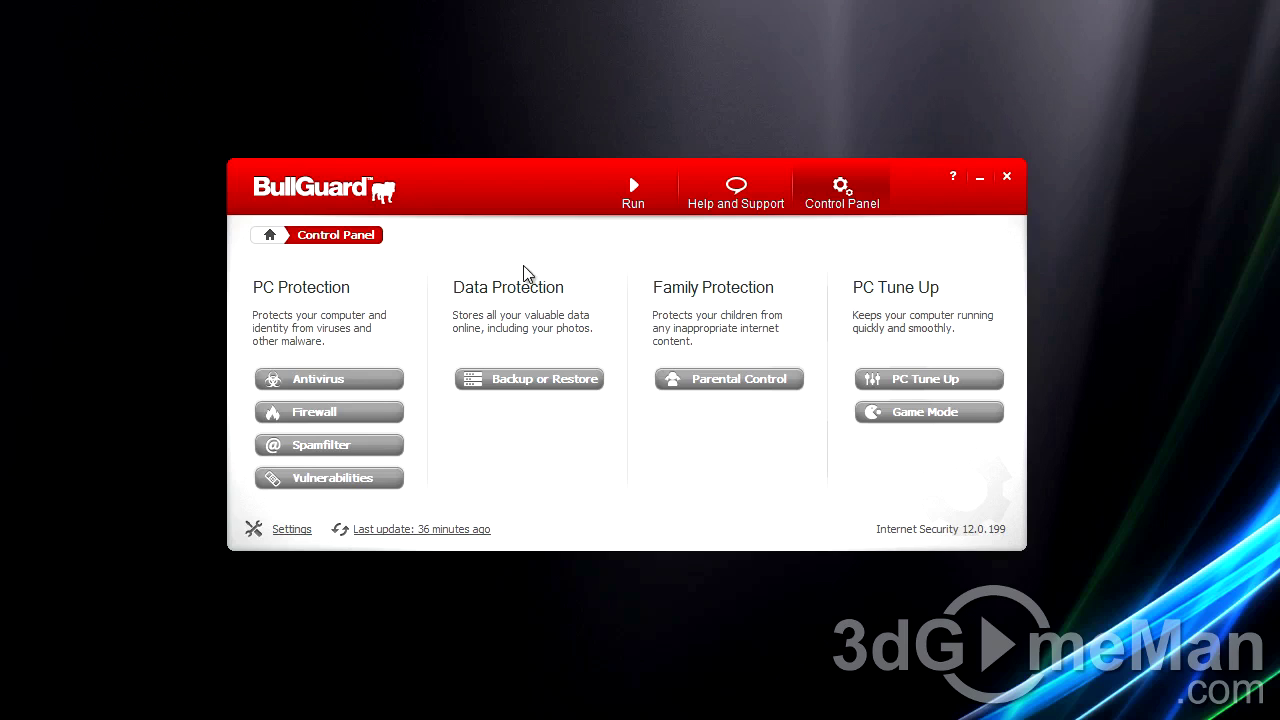
# View the Antivirus scan, log and quarantine options, and return to the Control Panel.
pyautogui.click(380, 378)
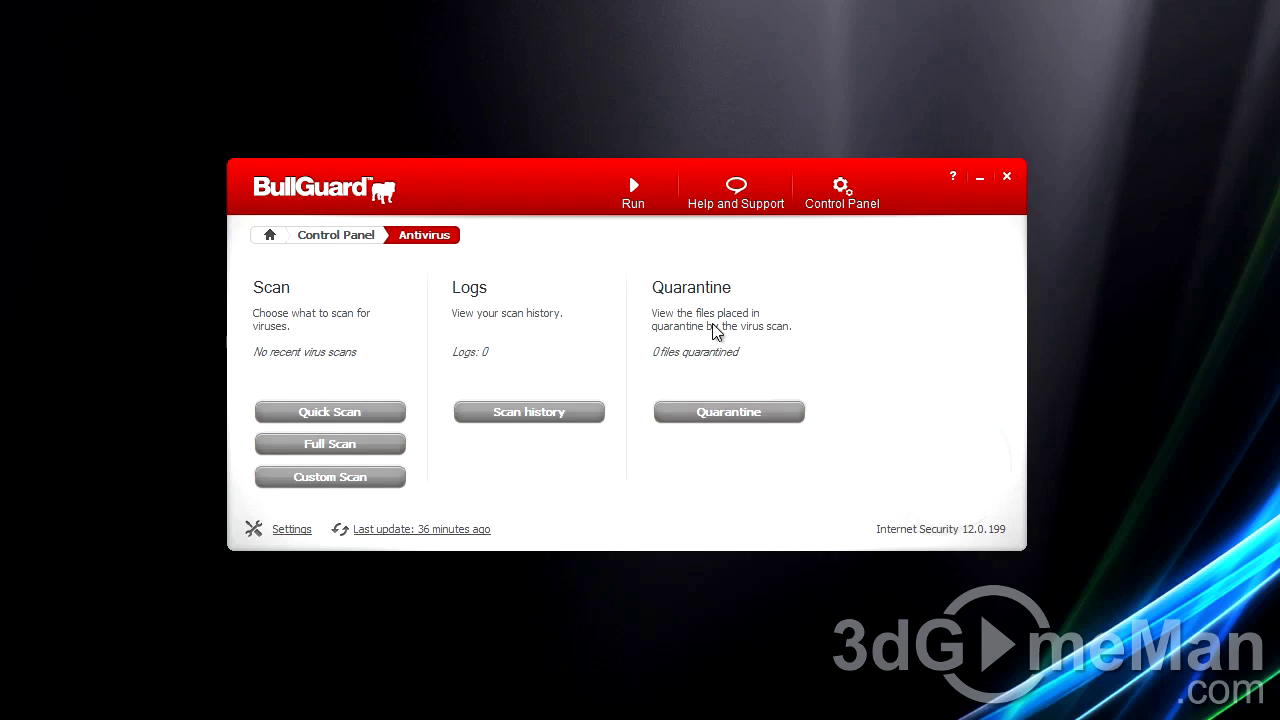
pyautogui.click(338, 240)
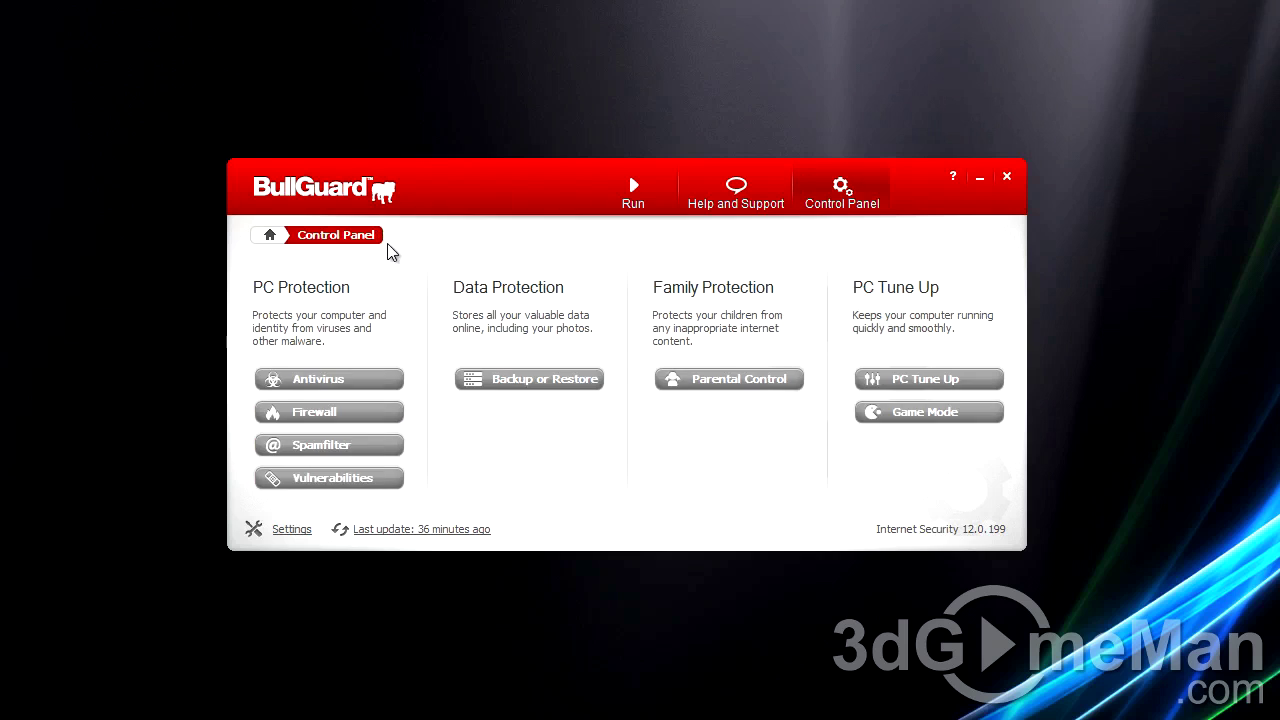
# Examine the Firewall's application, advanced and low level rules, and leave the rules without saving changes.
pyautogui.click(380, 409)
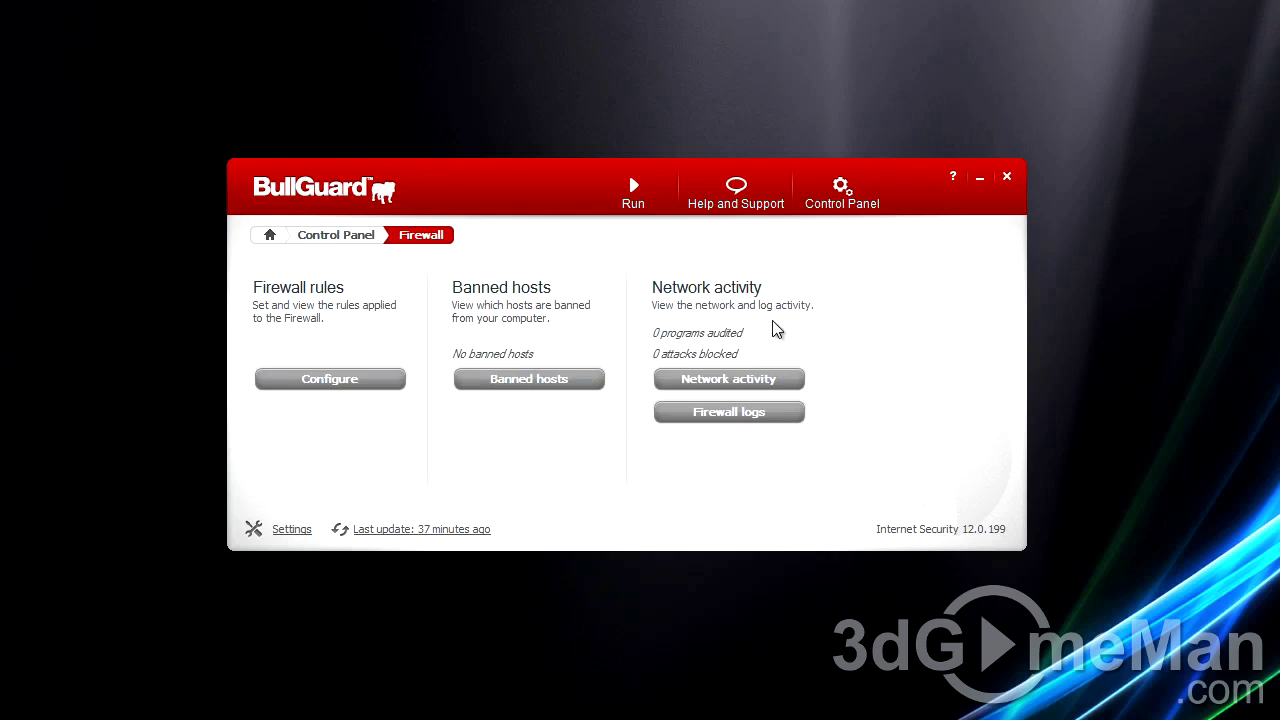
pyautogui.click(363, 382)
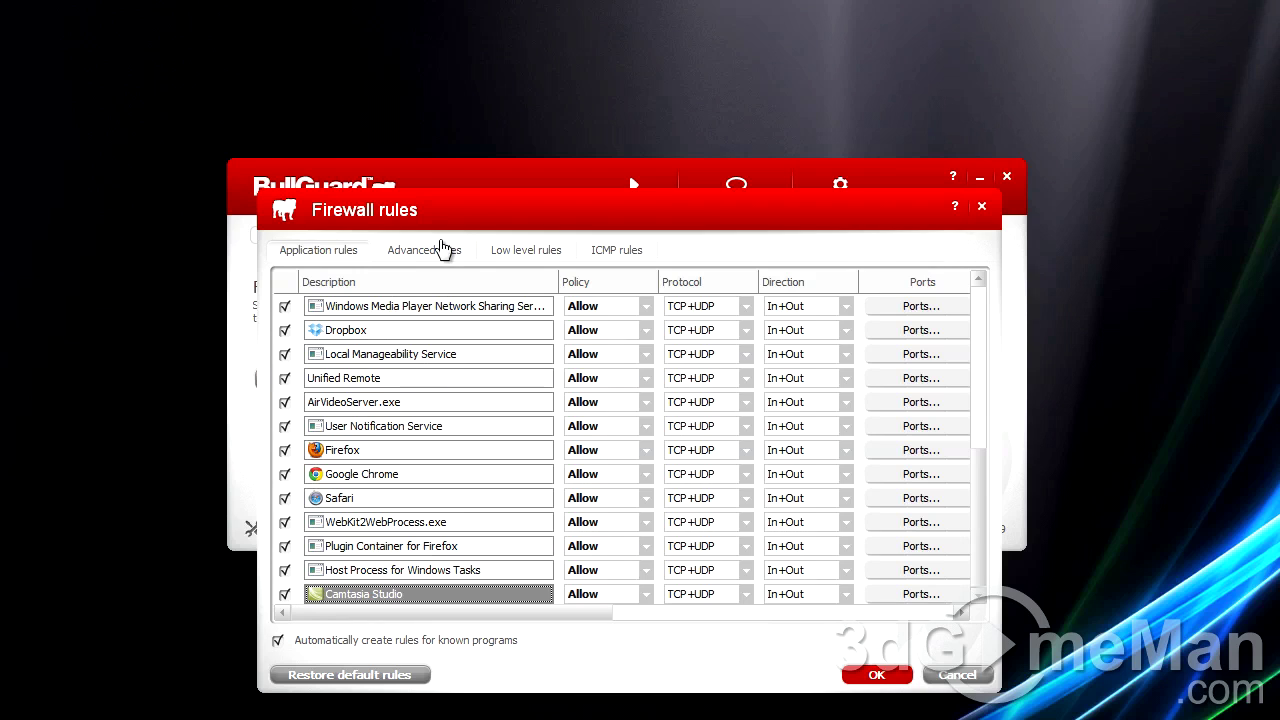
pyautogui.click(437, 259)
pyautogui.click(541, 263)
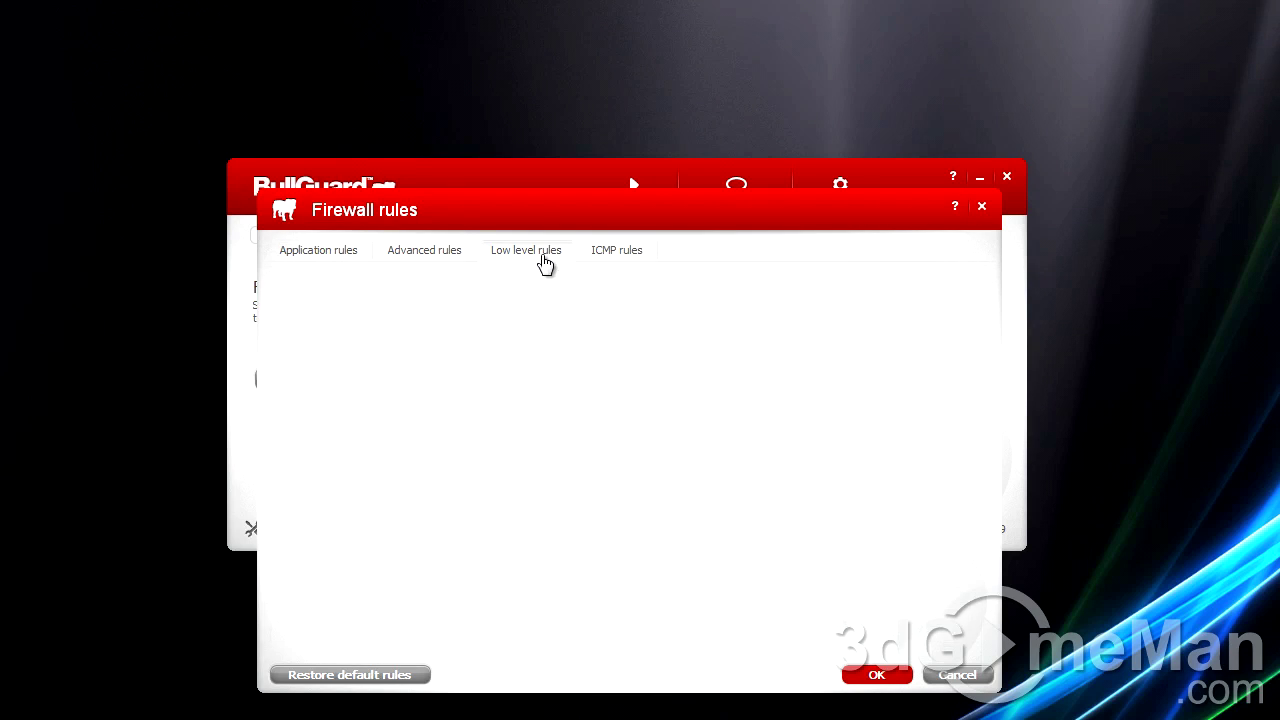
pyautogui.click(306, 251)
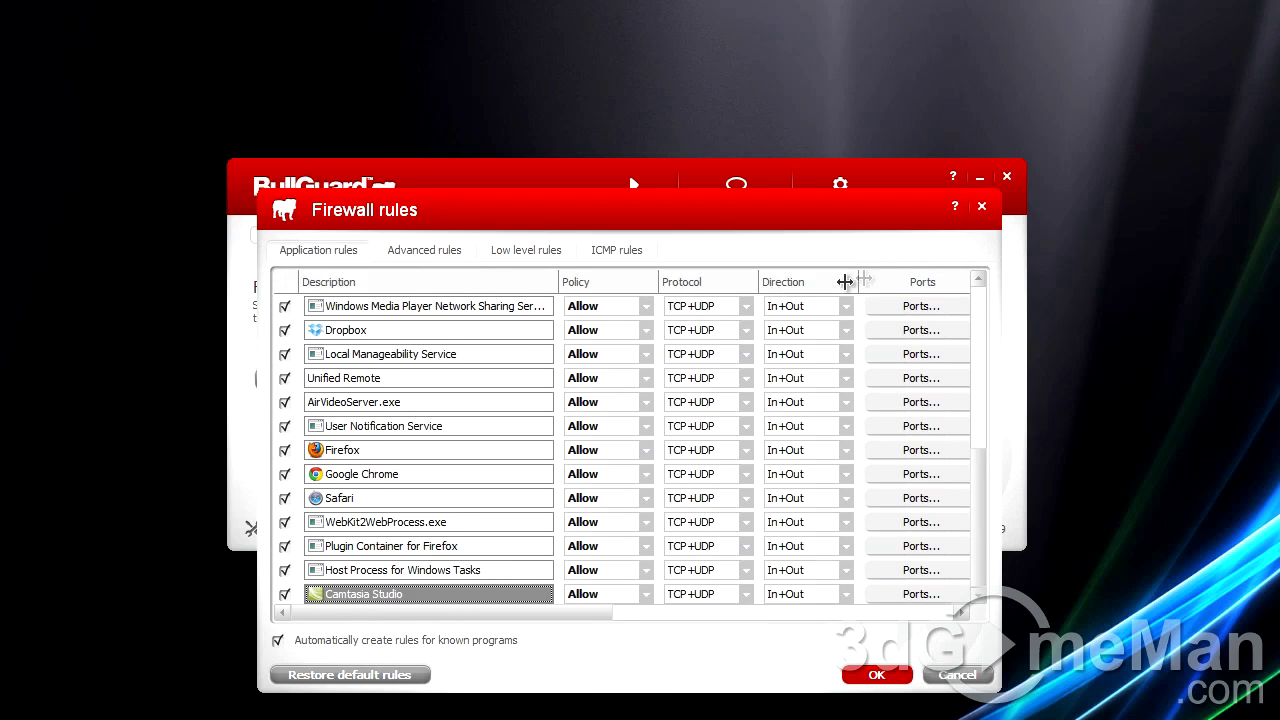
pyautogui.click(955, 675)
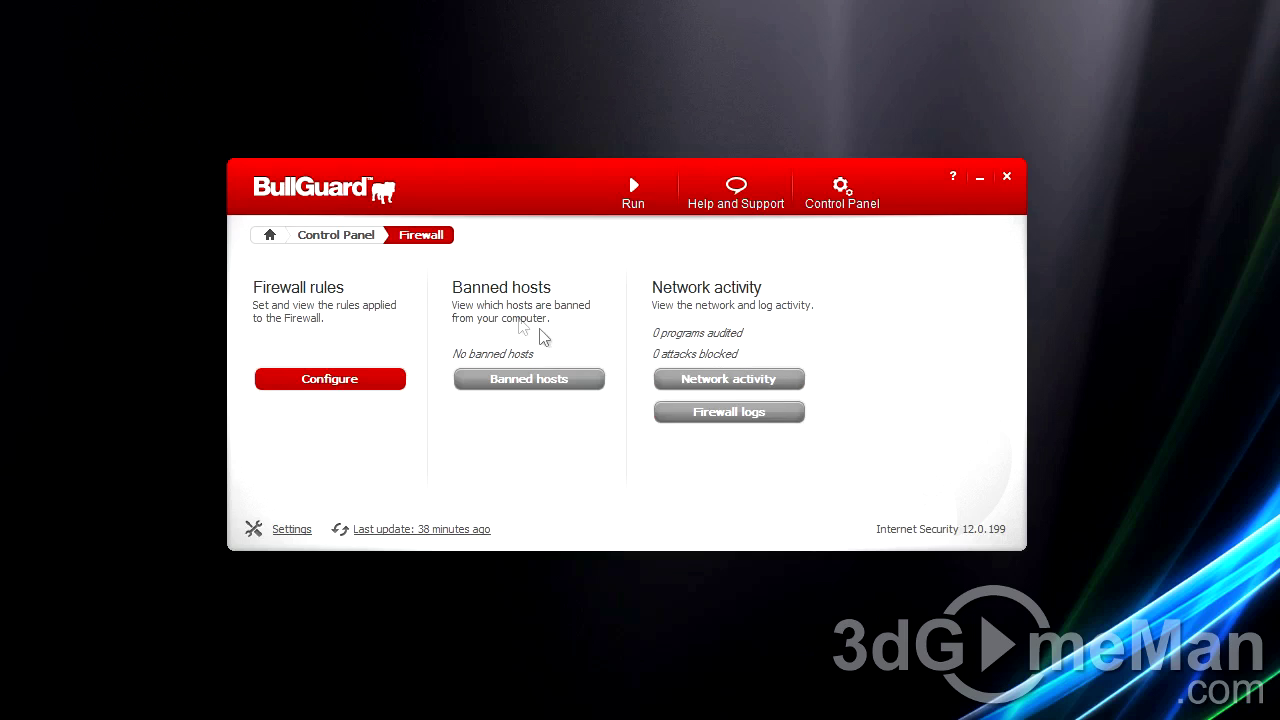
pyautogui.click(355, 238)
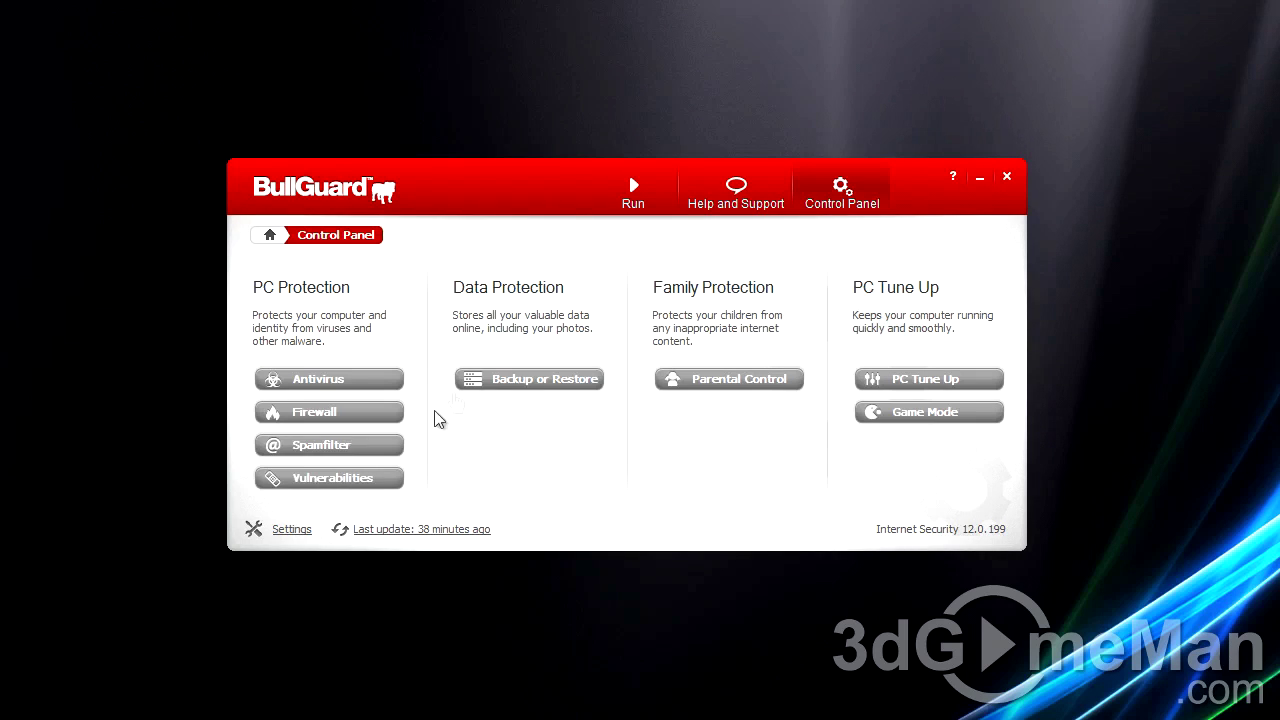
# Review the Spamfilter options and the Vulnerability scanner options in PC Protection, and return to the Control Panel.
pyautogui.click(386, 455)
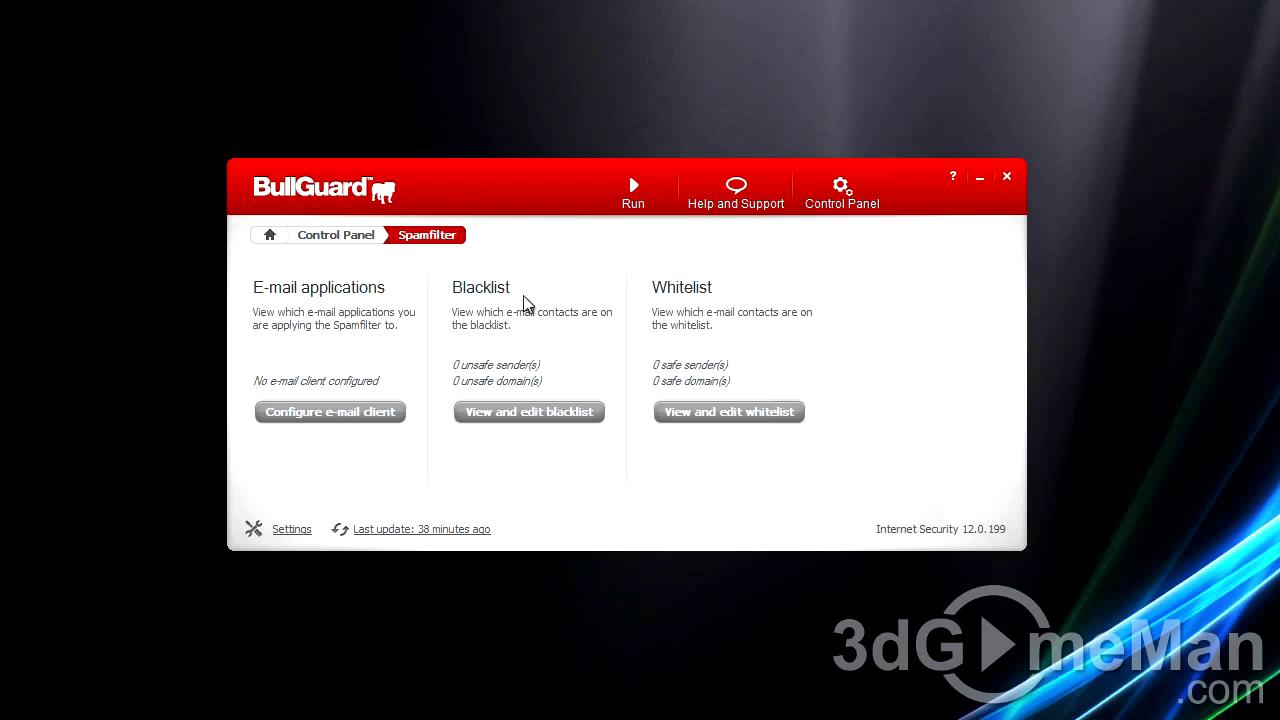
pyautogui.click(336, 240)
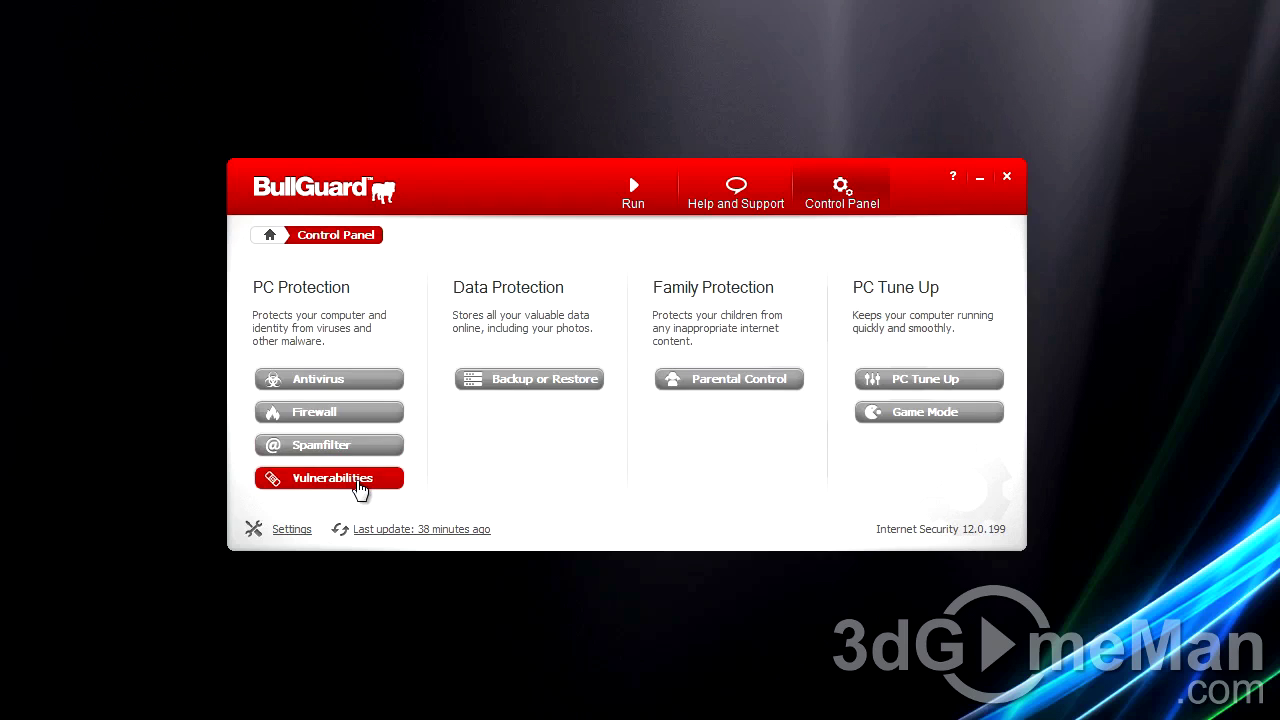
pyautogui.click(360, 488)
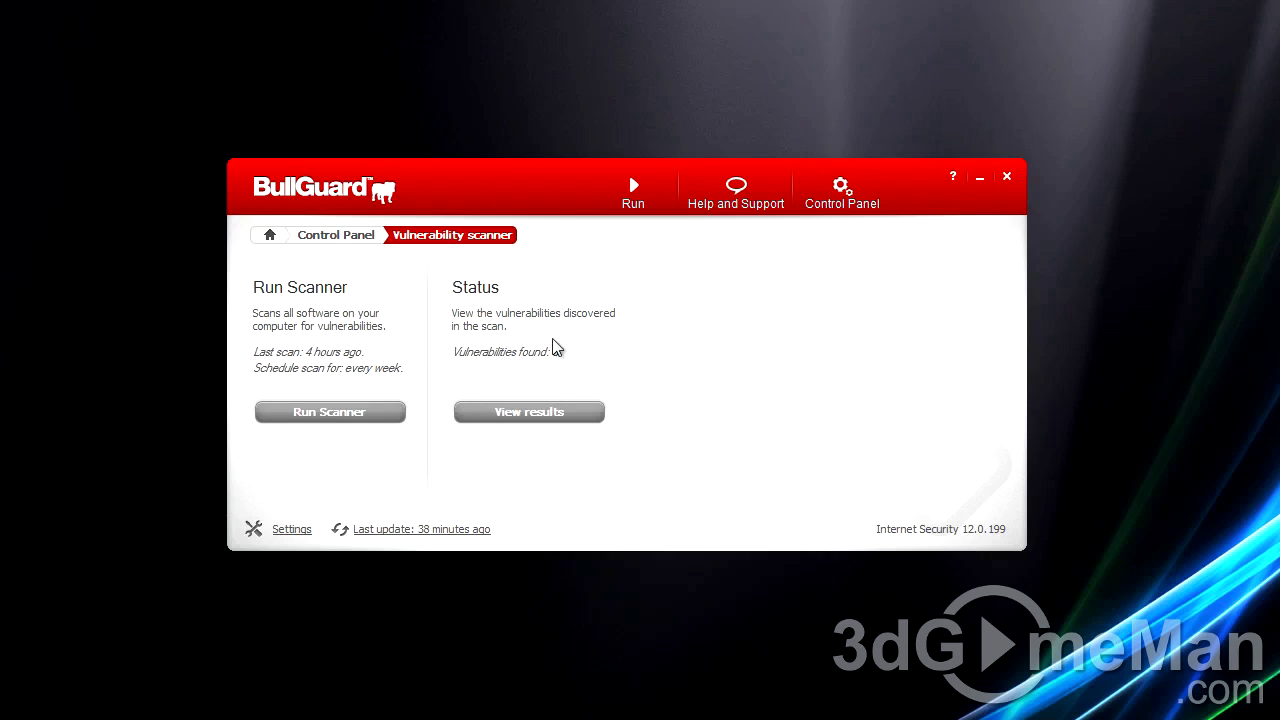
pyautogui.click(333, 238)
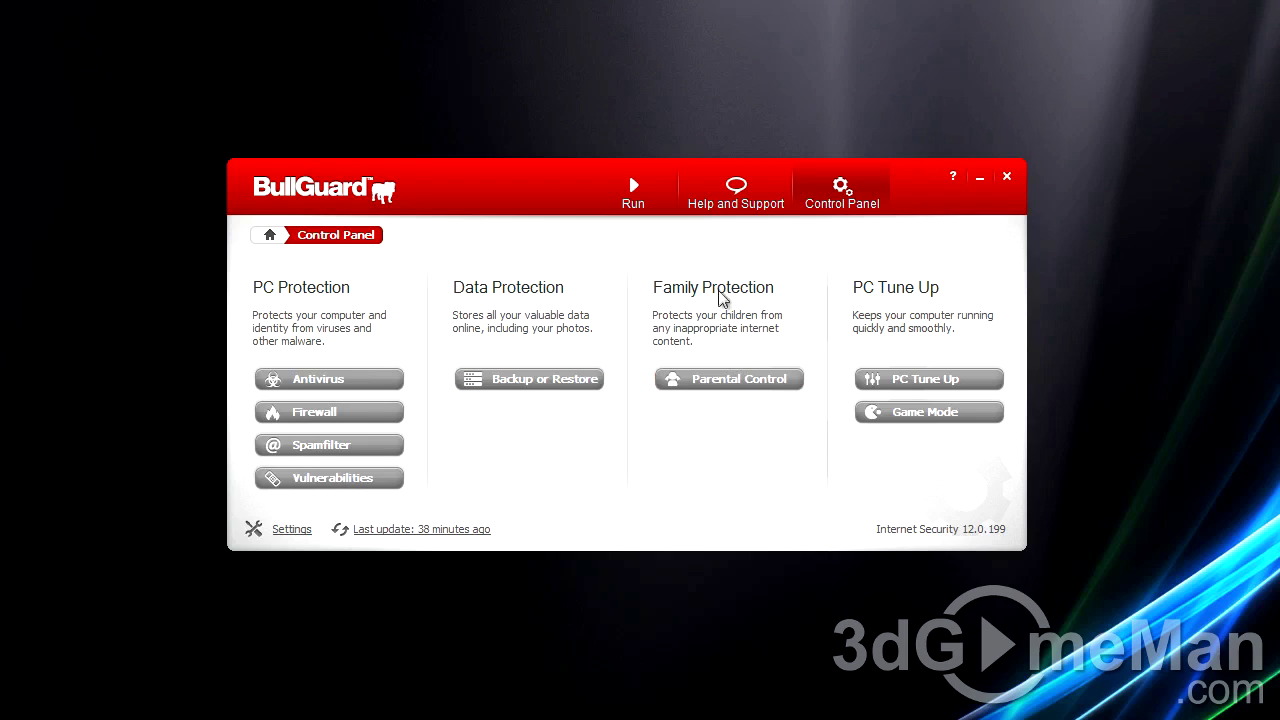
# View the Parental Control profile and report options, and return to the Control Panel.
pyautogui.click(748, 387)
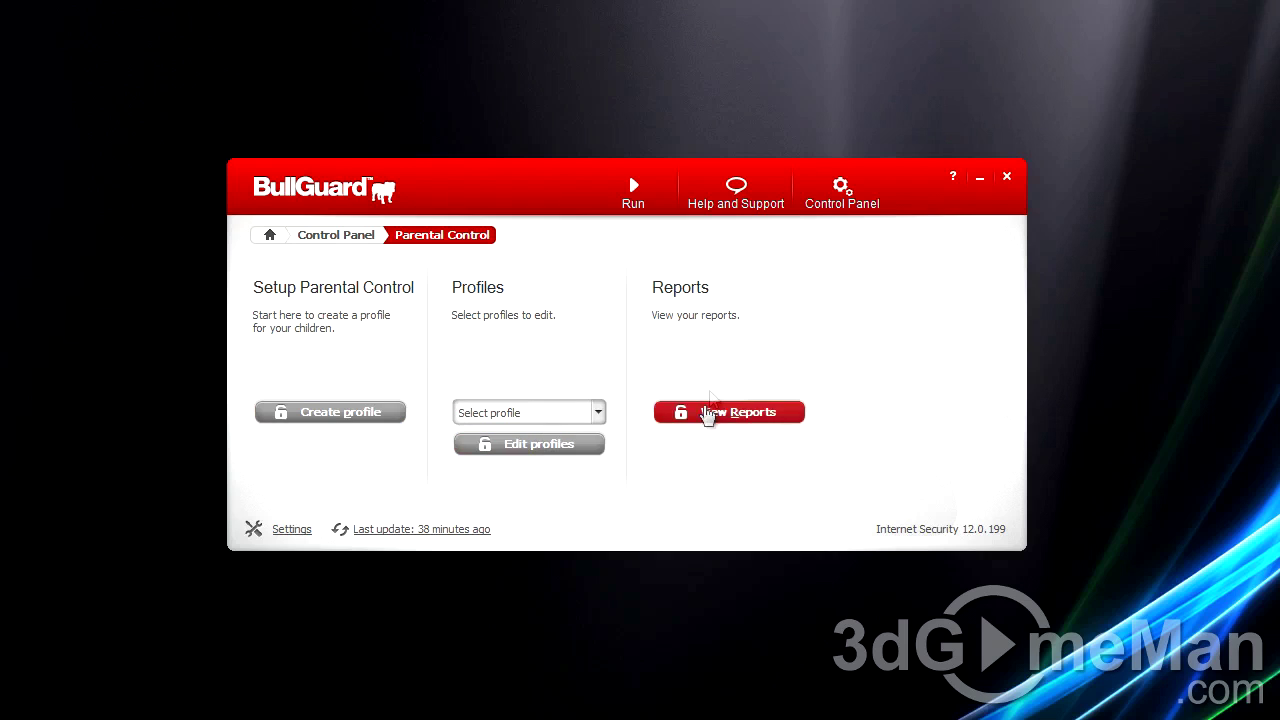
pyautogui.click(340, 238)
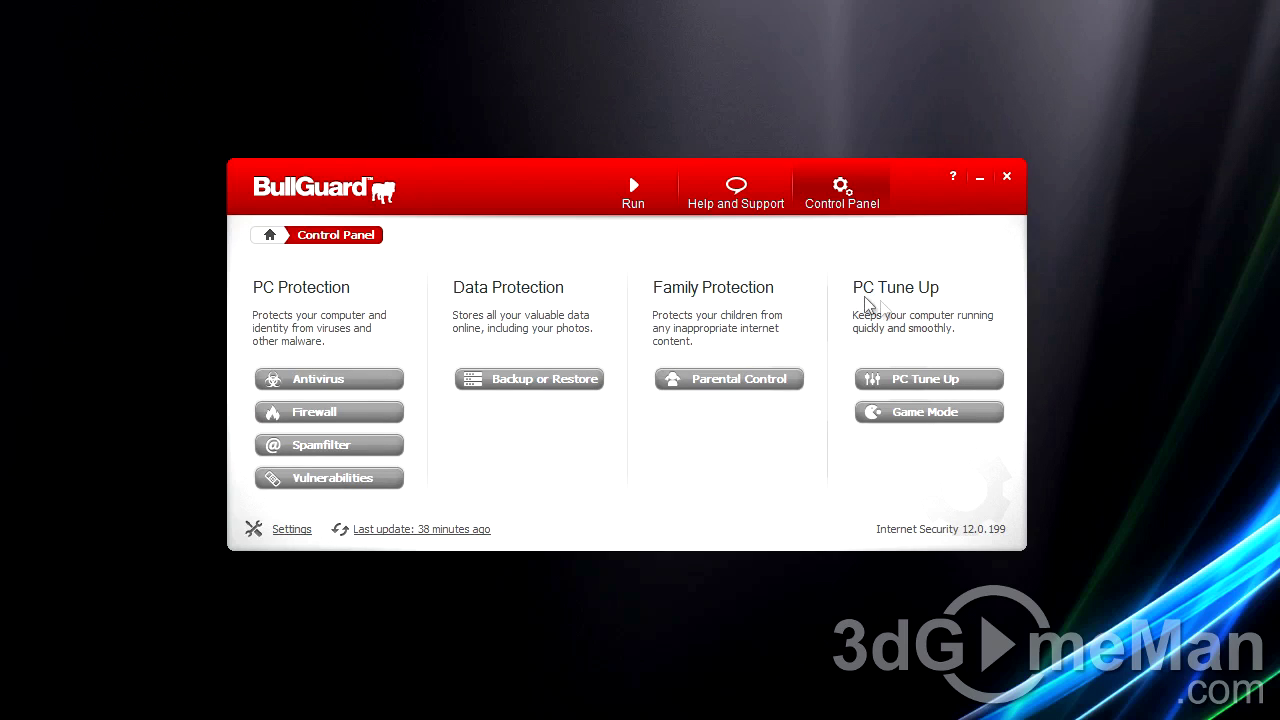
# Examine the startup programs in PC Tune Up's Startup Manager without changing them, and open Game Mode.
pyautogui.click(898, 379)
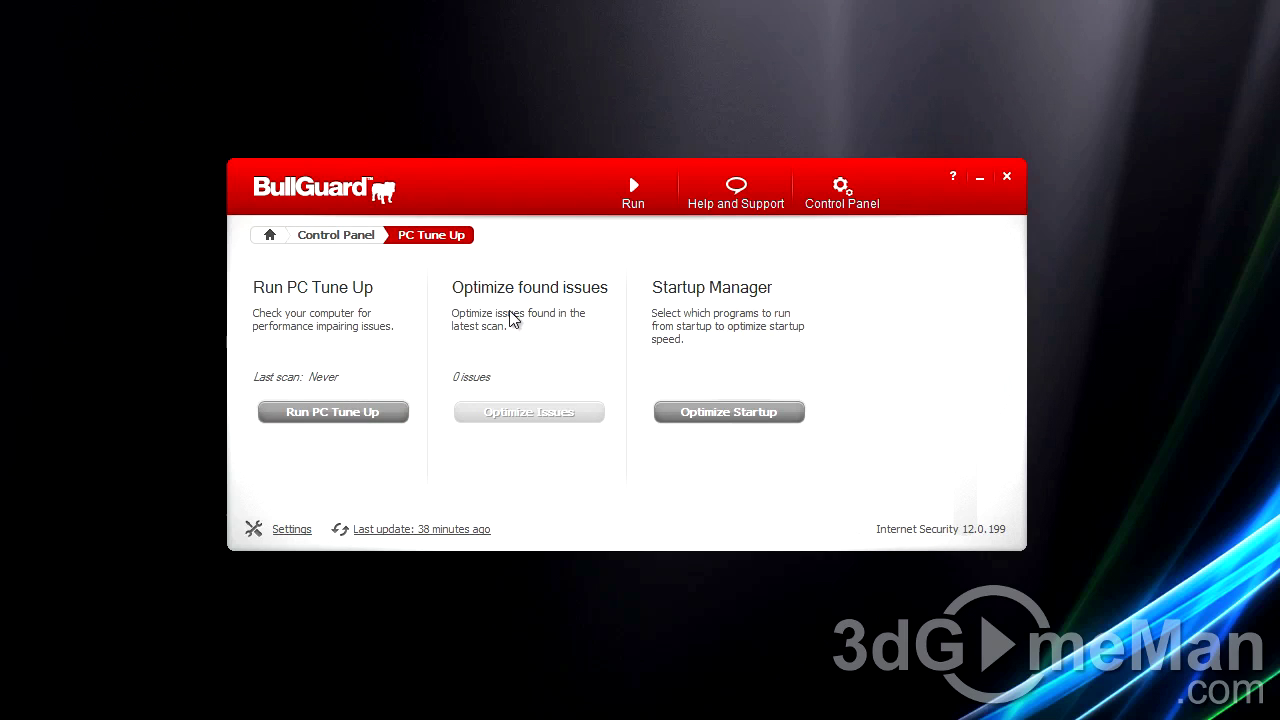
pyautogui.click(729, 413)
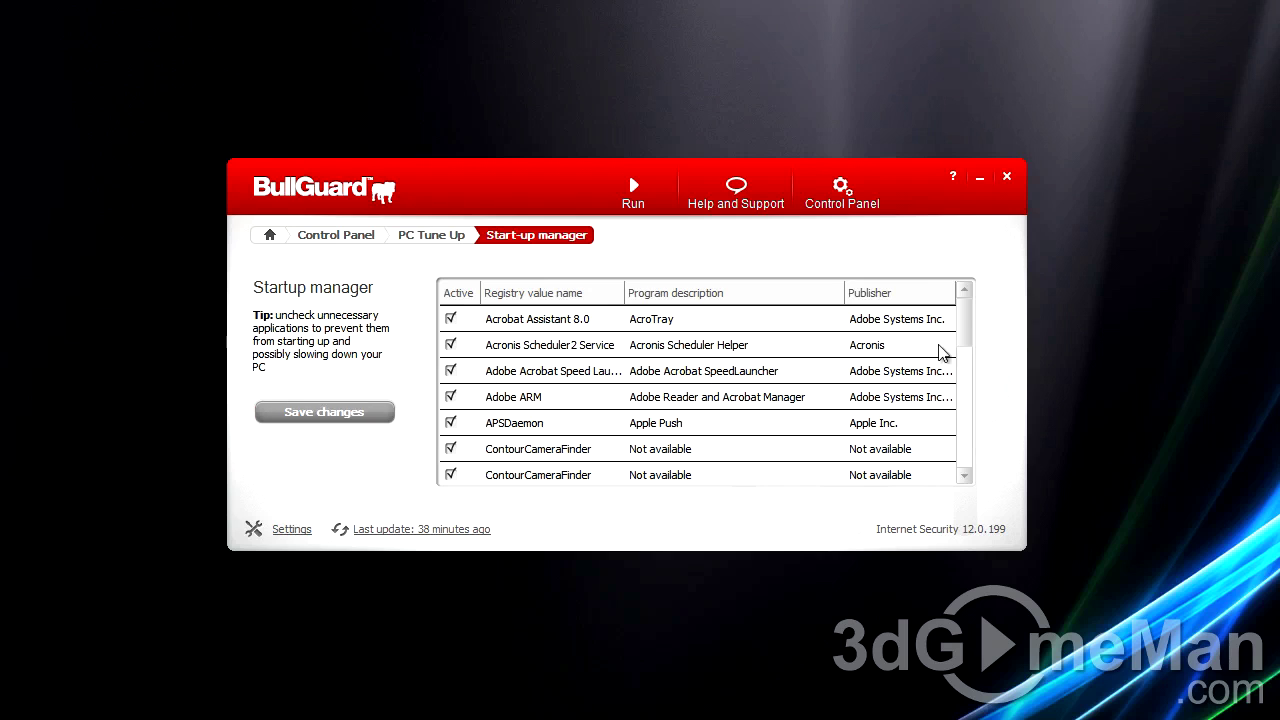
pyautogui.scroll(-1, 968, 362)
pyautogui.moveTo(968, 362); pyautogui.dragTo(979, 328)
pyautogui.click(363, 248)
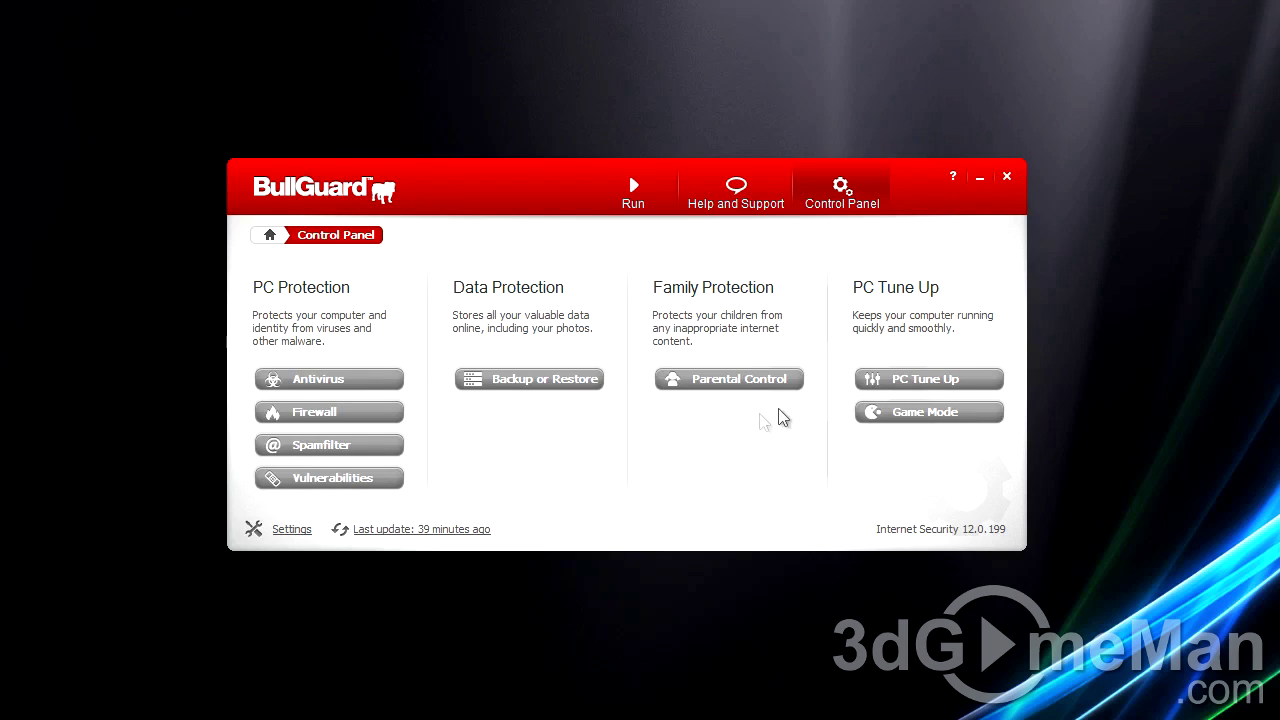
pyautogui.click(936, 415)
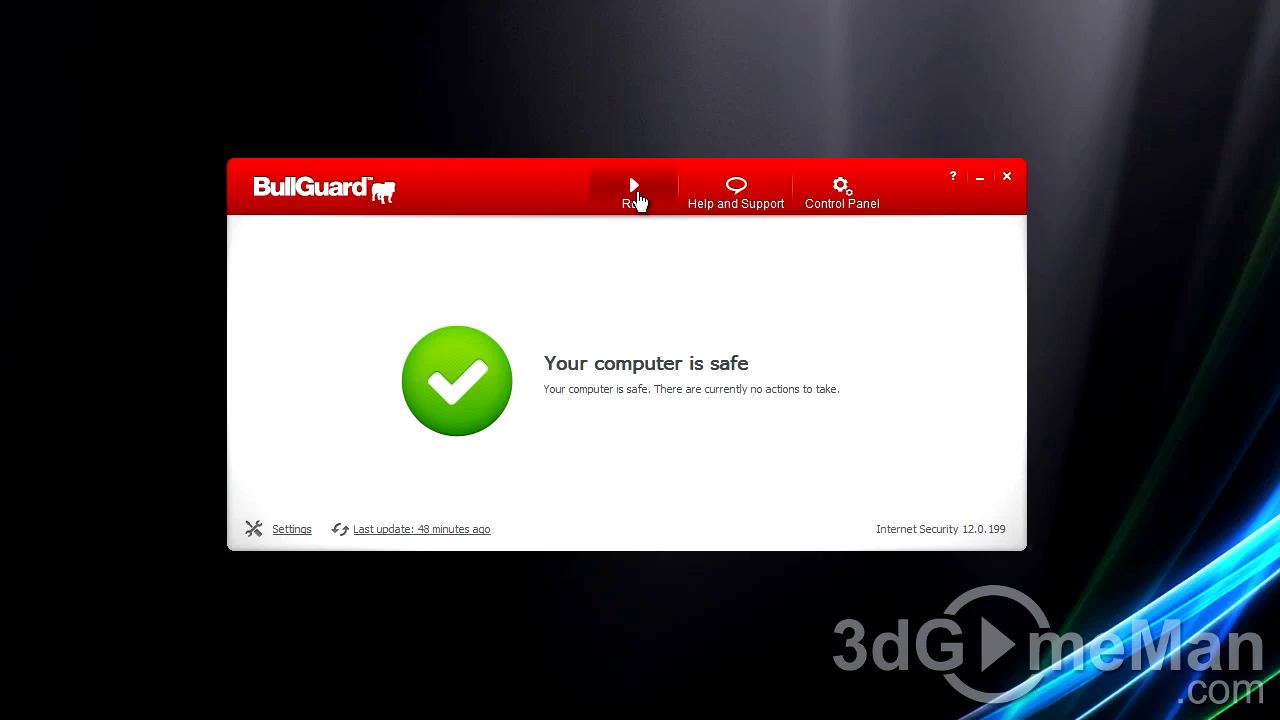
# Revisit the Run tasks and the Help and Support section, ending on the Control Panel overview.
pyautogui.click(635, 195)
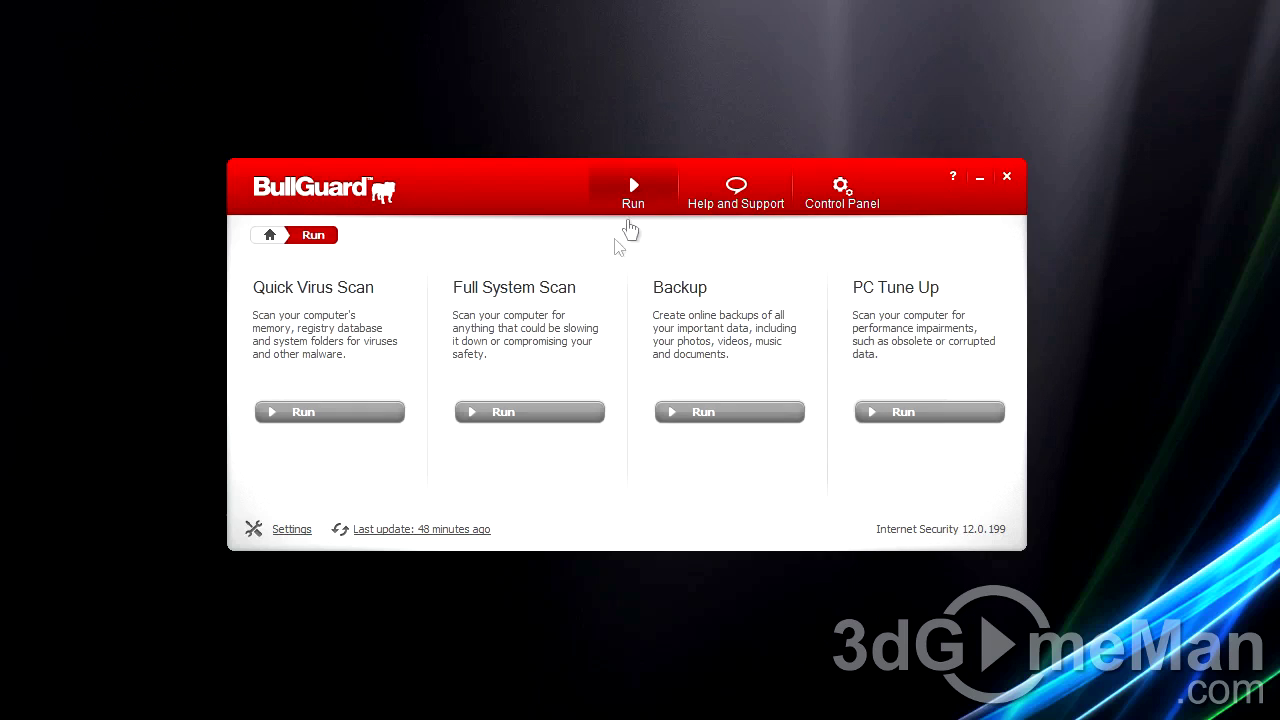
pyautogui.click(755, 208)
pyautogui.click(842, 205)
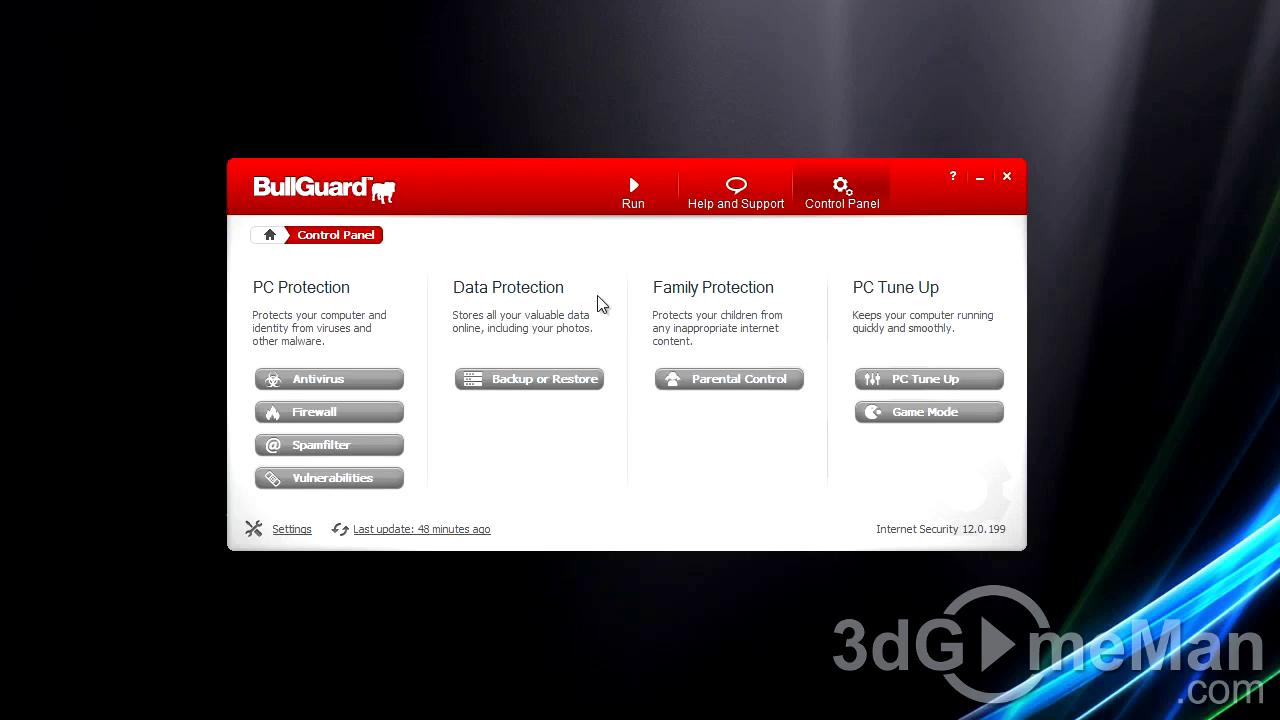
# Look over the Antivirus page again and go back to the Control Panel.
pyautogui.click(386, 381)
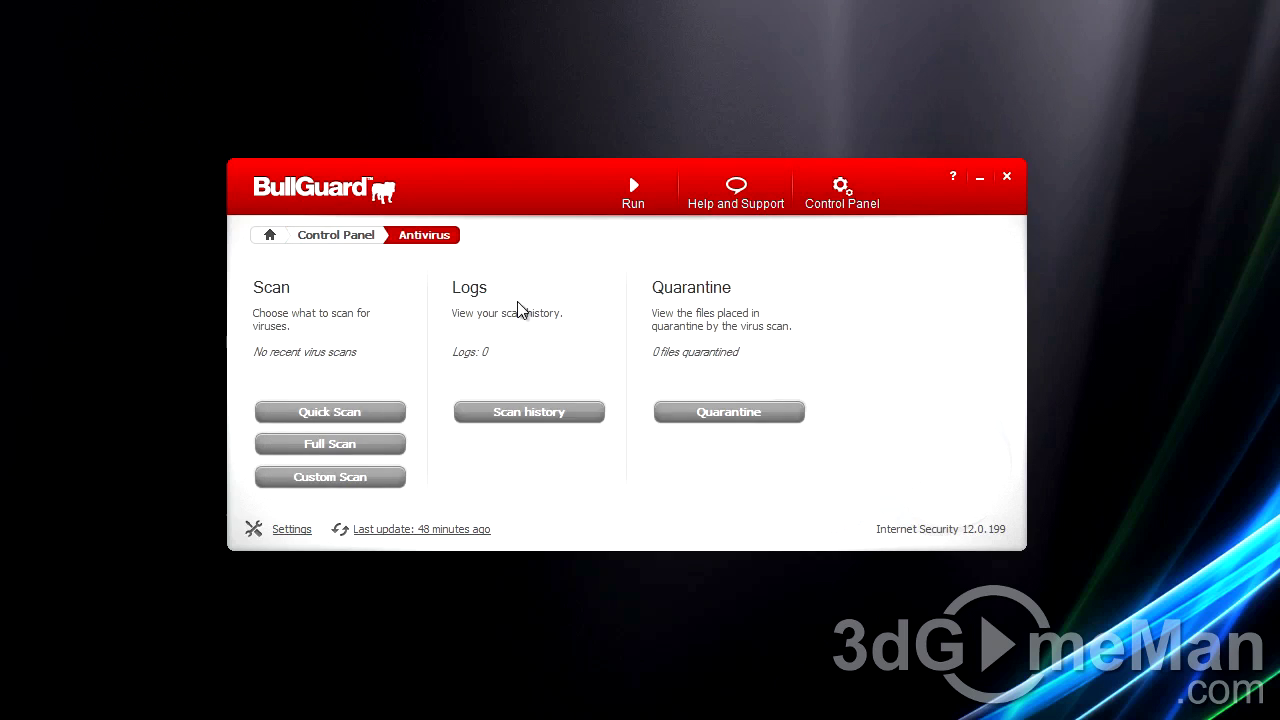
pyautogui.click(338, 238)
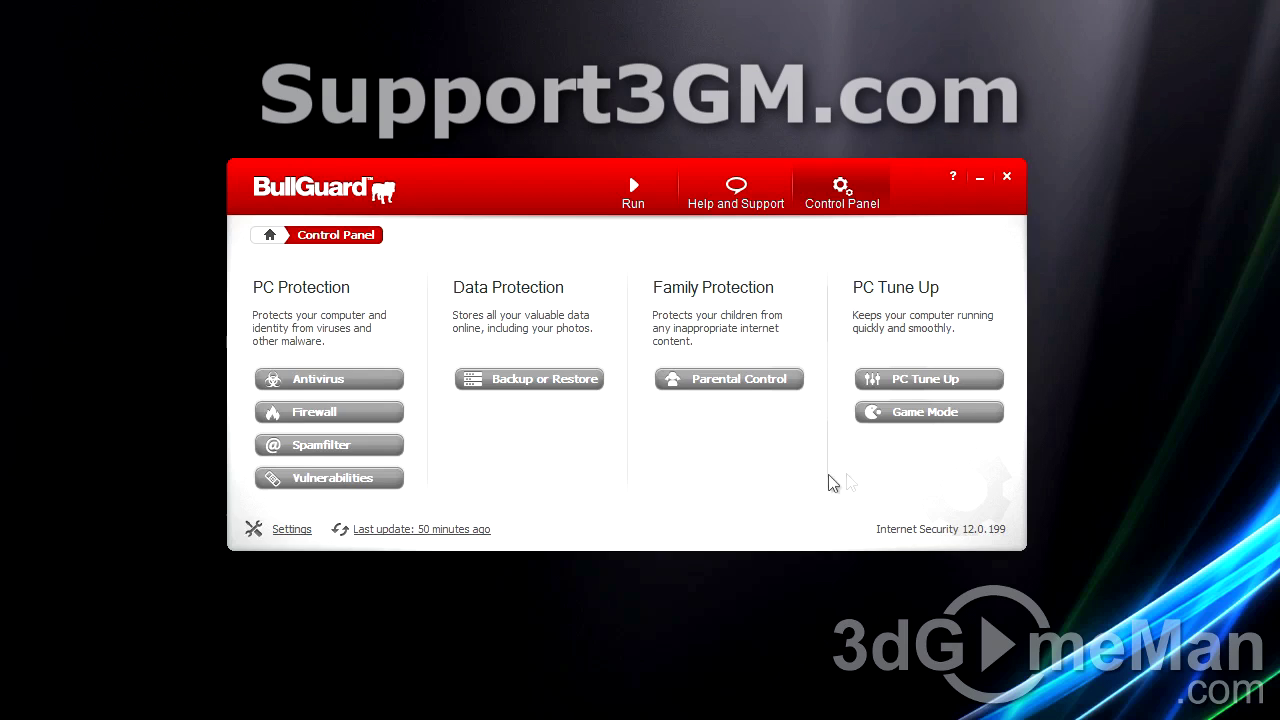
# Look over the Game Mode profile and log options twice, returning to the Control Panel each time.
pyautogui.click(905, 414)
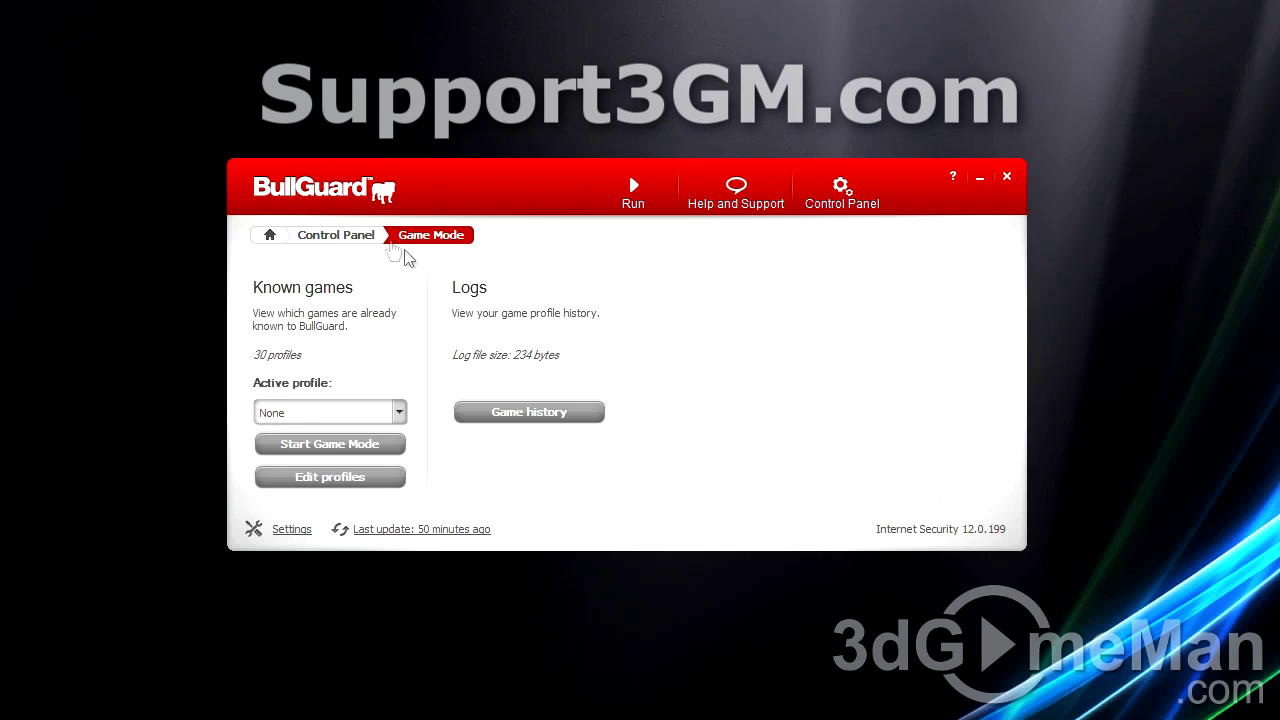
pyautogui.click(368, 245)
pyautogui.click(906, 411)
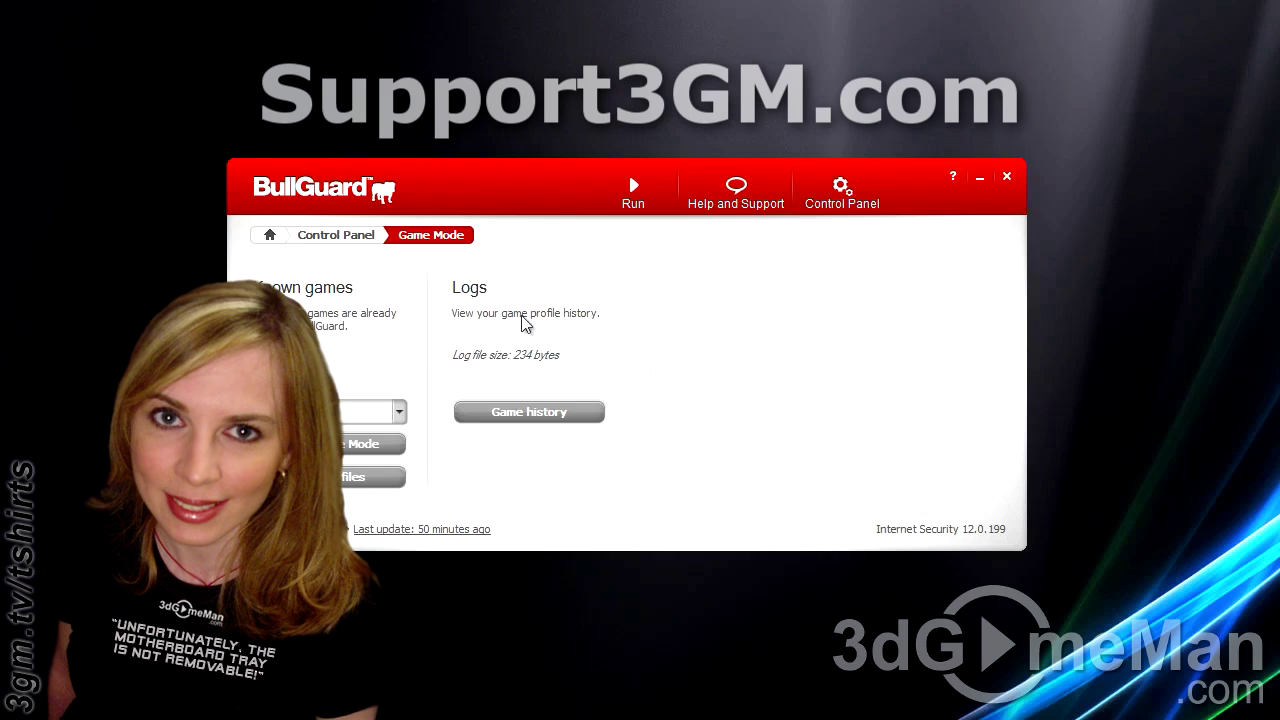
pyautogui.click(374, 238)
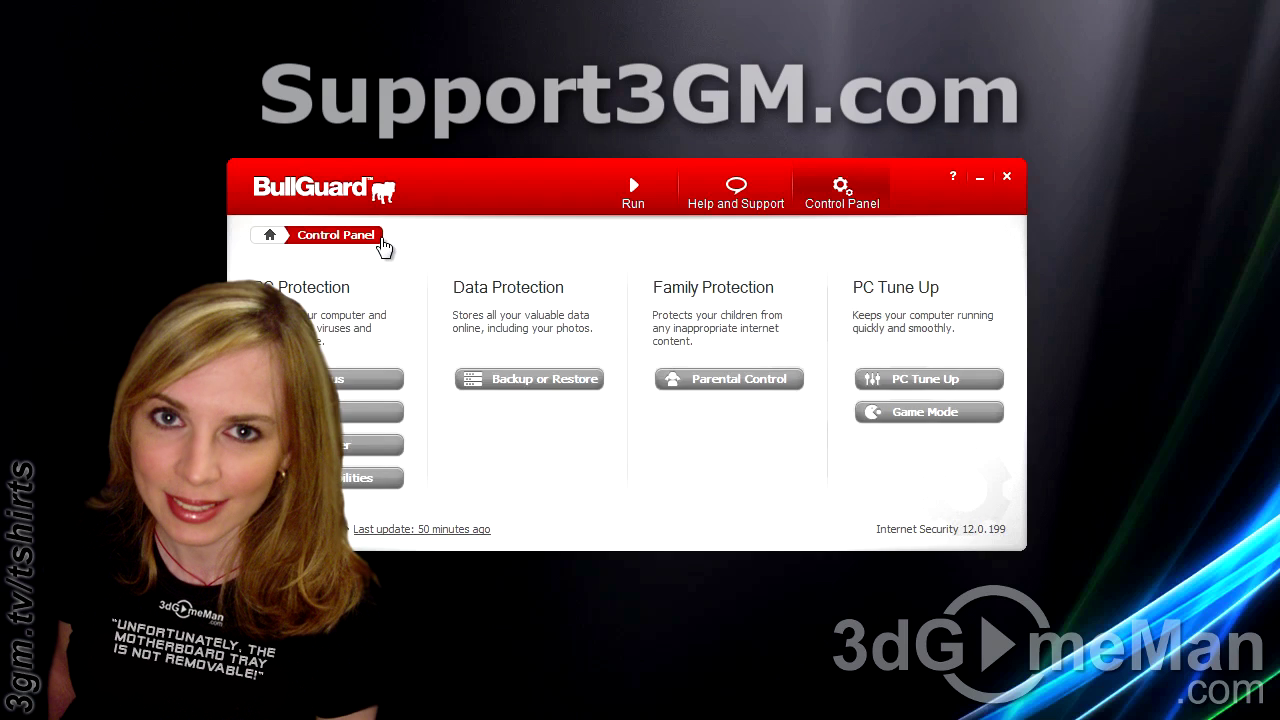
# View the Firewall's application rules again and close them without saving changes.
pyautogui.click(366, 413)
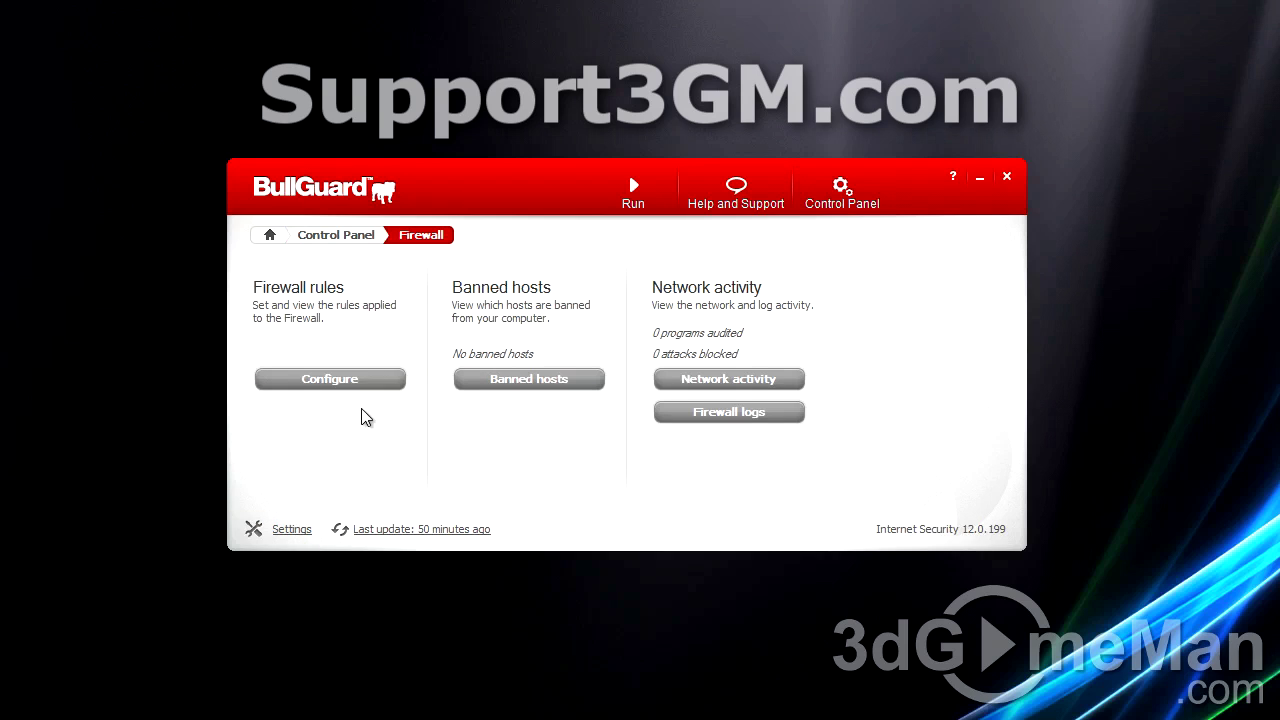
pyautogui.click(378, 381)
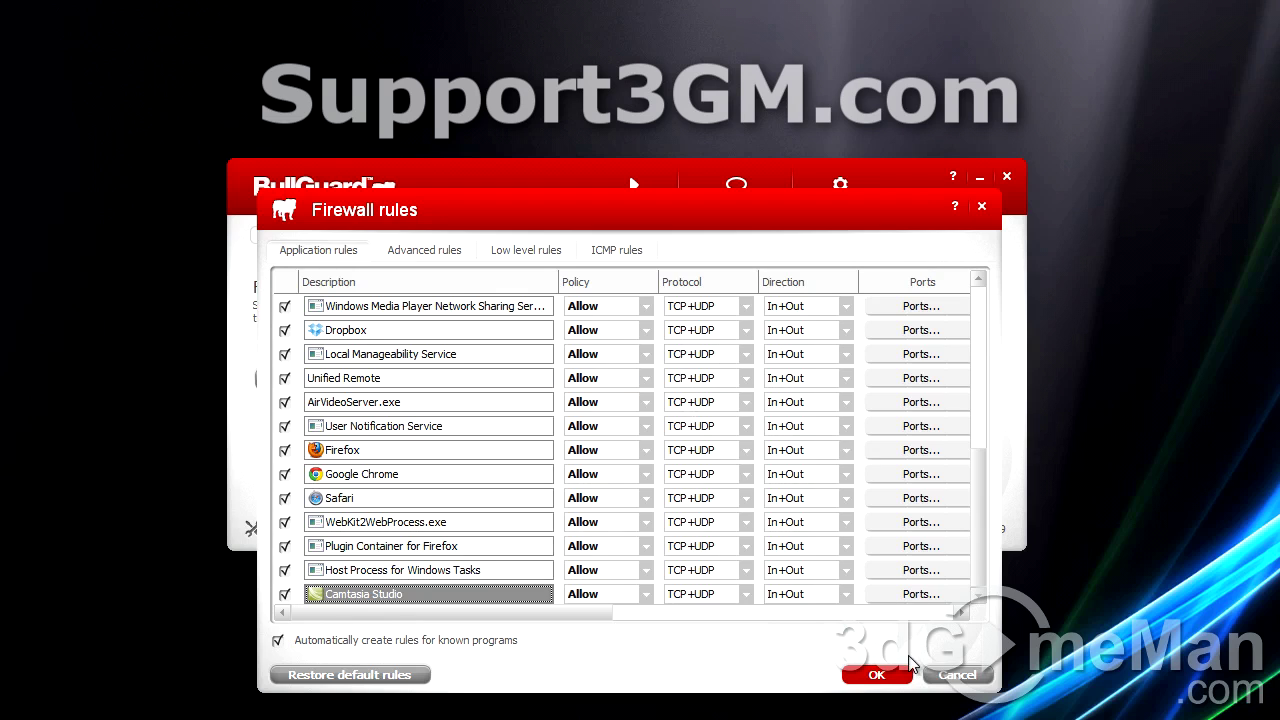
pyautogui.click(952, 675)
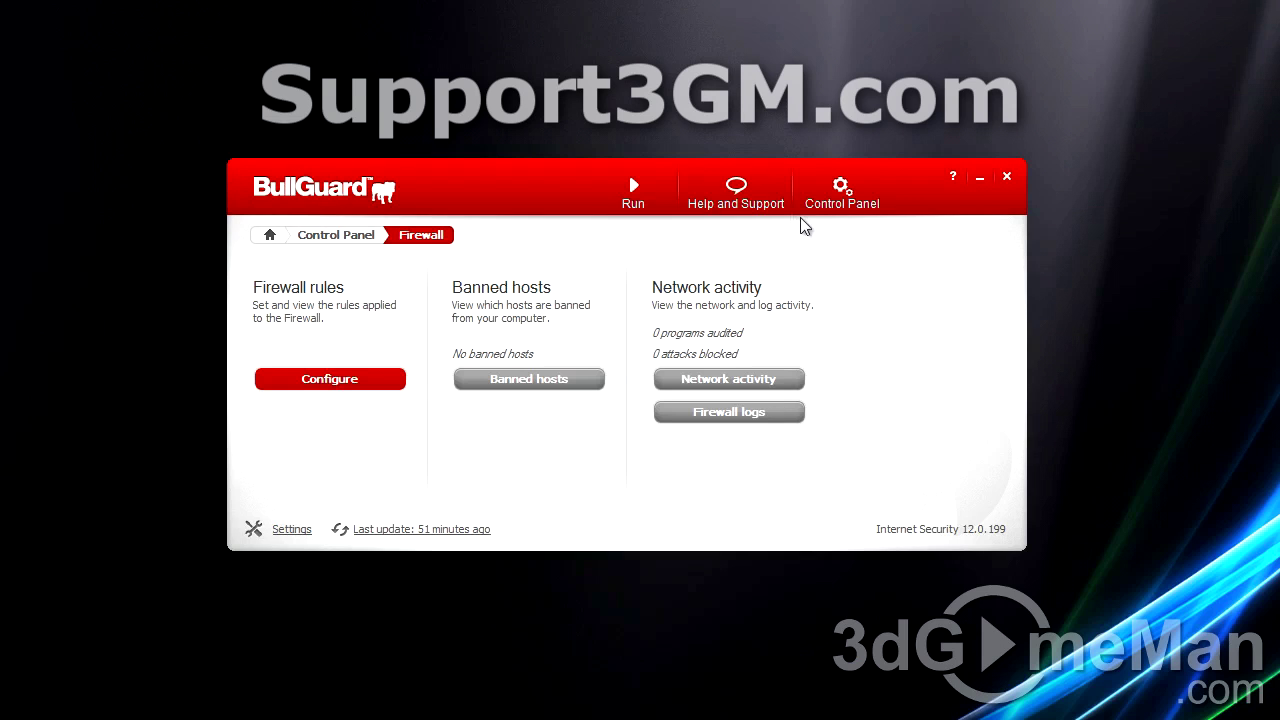
# Look over the Help and Support options and open the Game Mode page from the Control Panel.
pyautogui.click(751, 207)
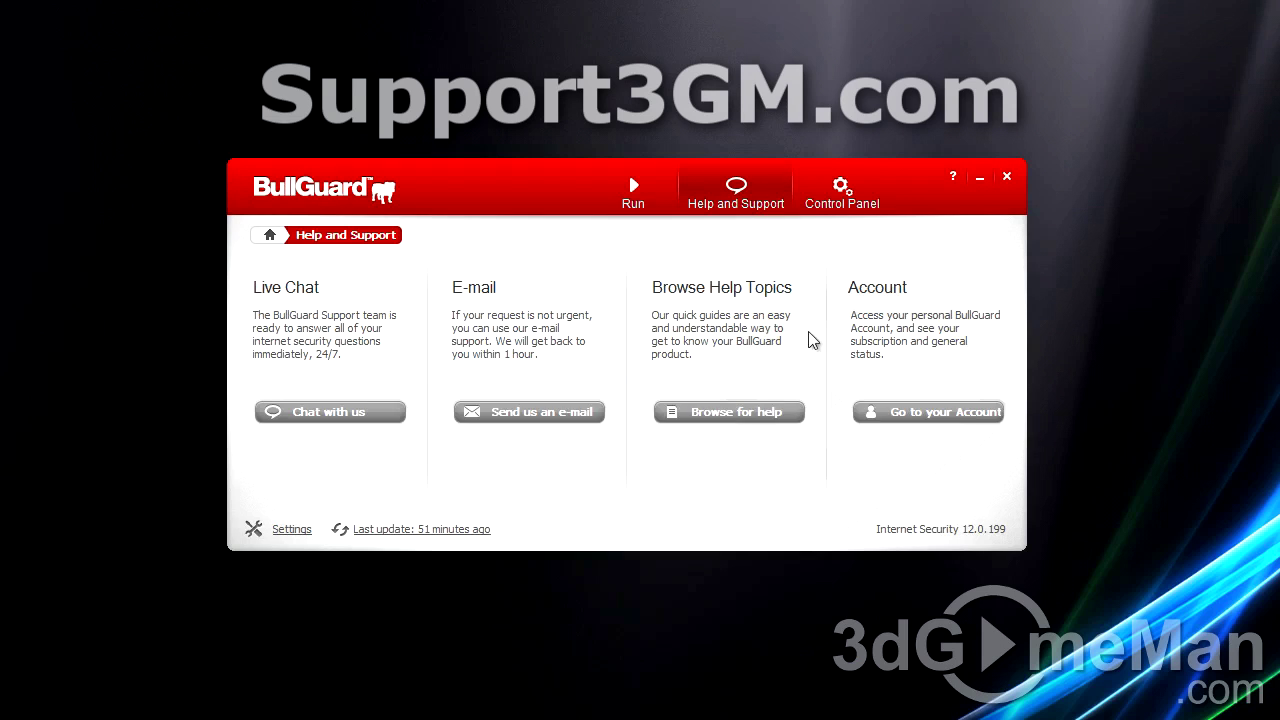
pyautogui.click(813, 204)
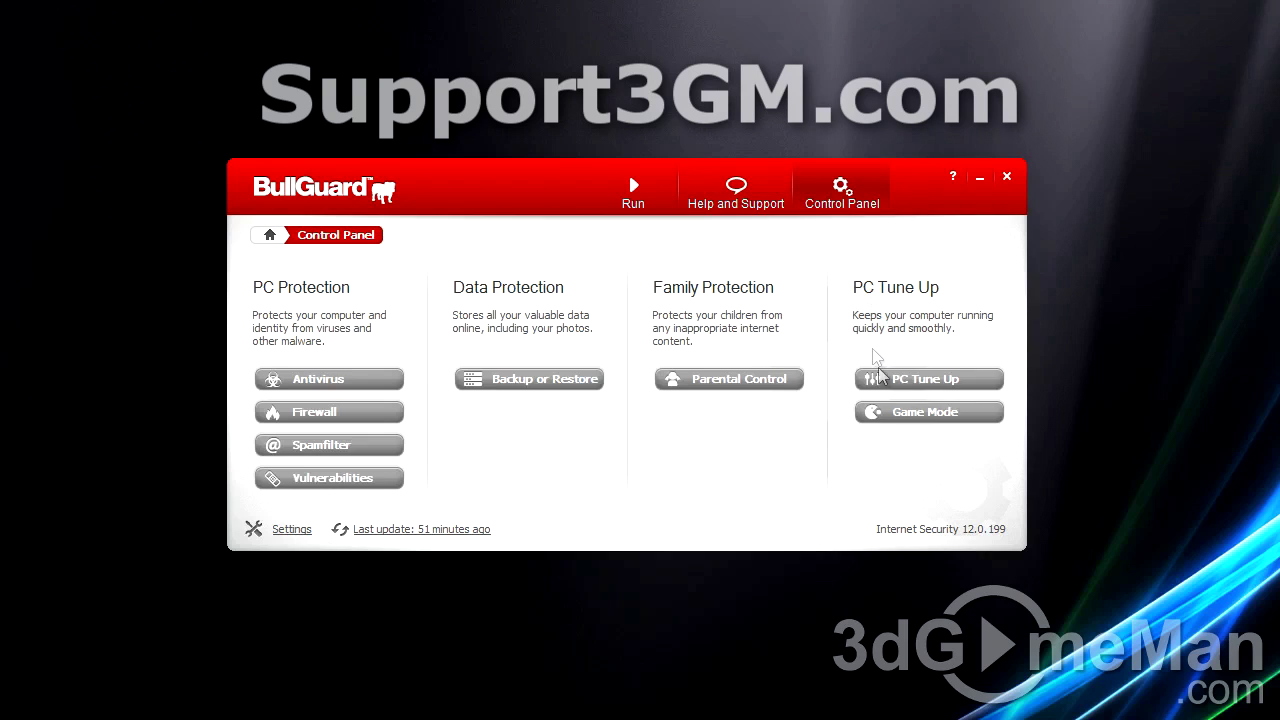
pyautogui.click(905, 413)
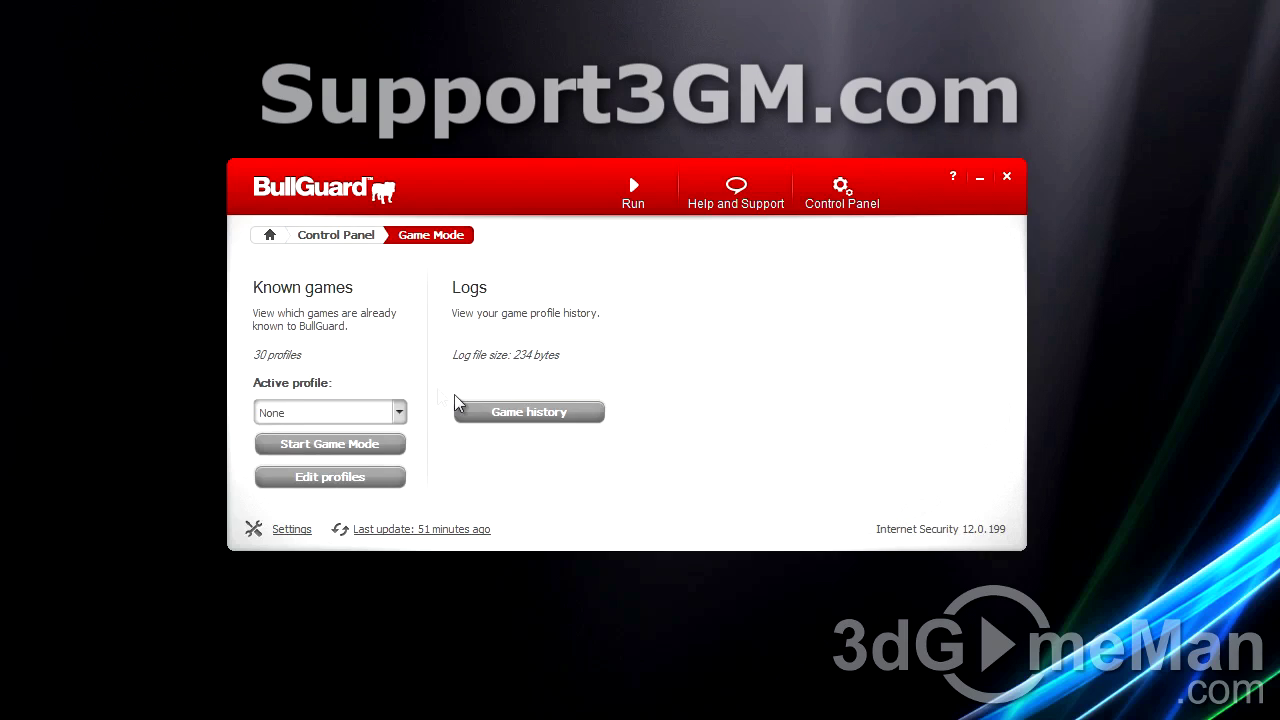